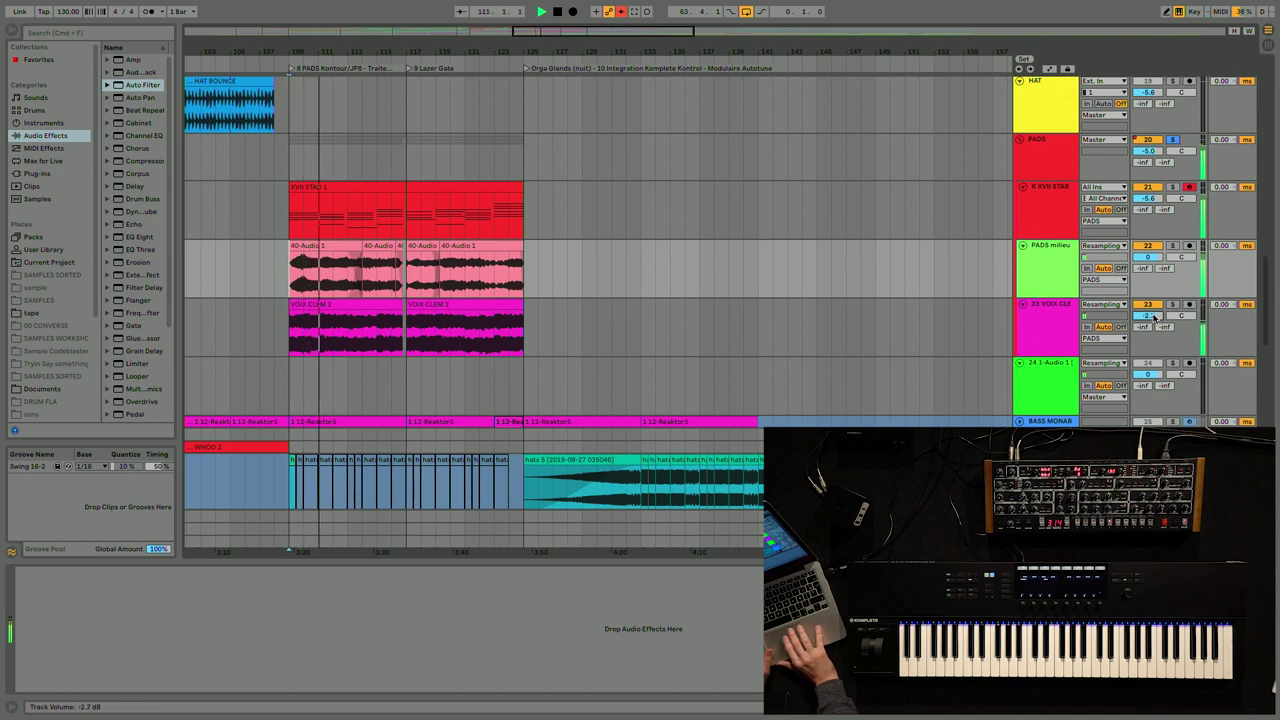
# - Audition the K XVII STAR track in solo, return to soloing the whole PADS group, and place the insert mark at bar 109
pyautogui.click(1046, 207)
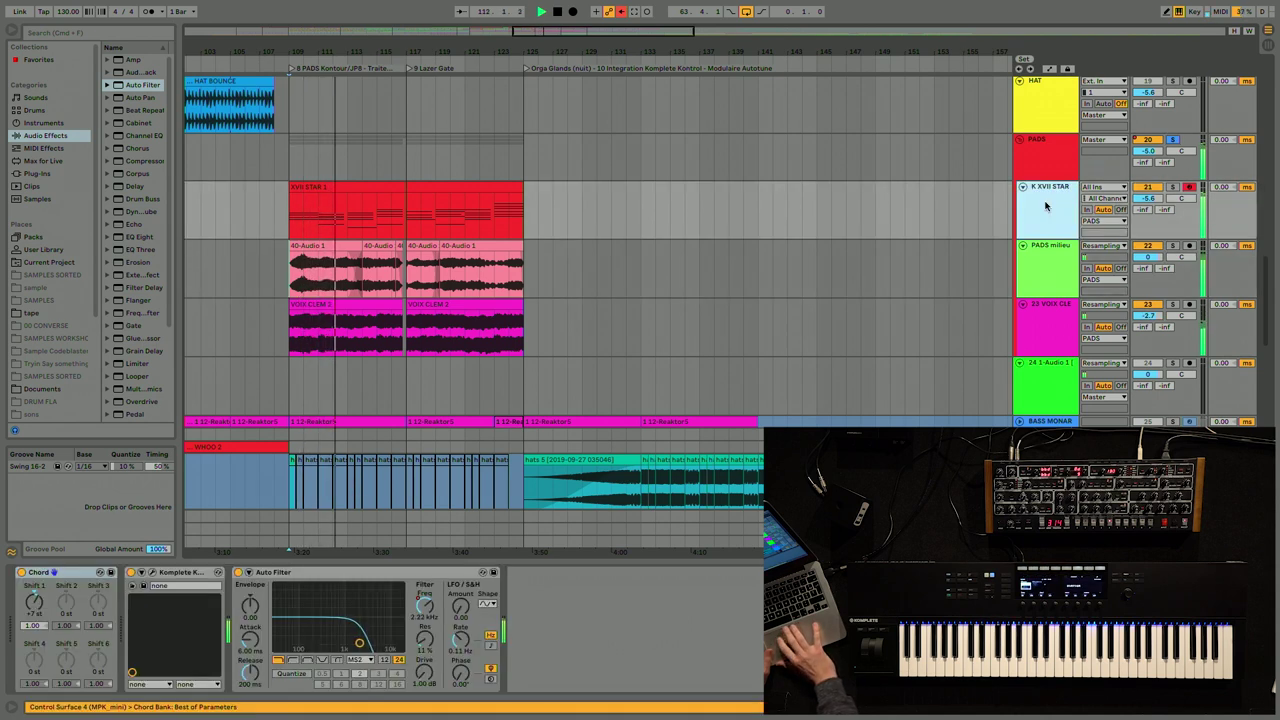
pyautogui.click(1173, 188)
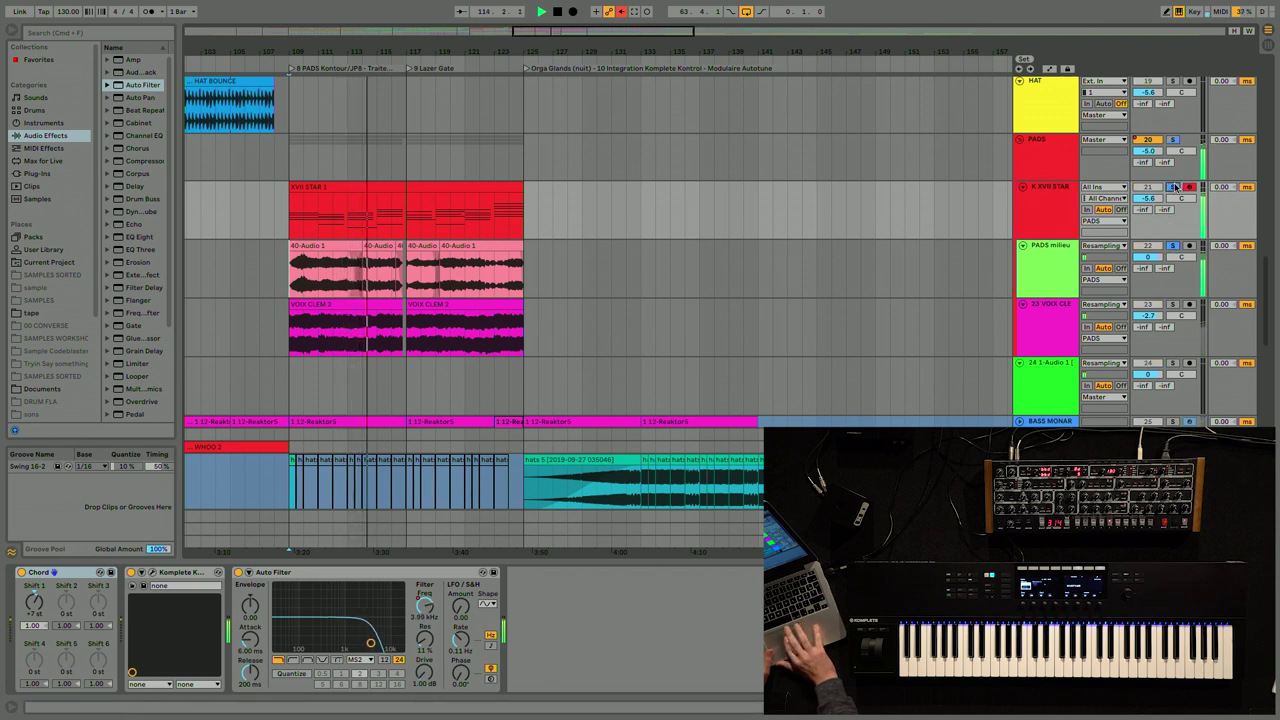
pyautogui.click(1173, 139)
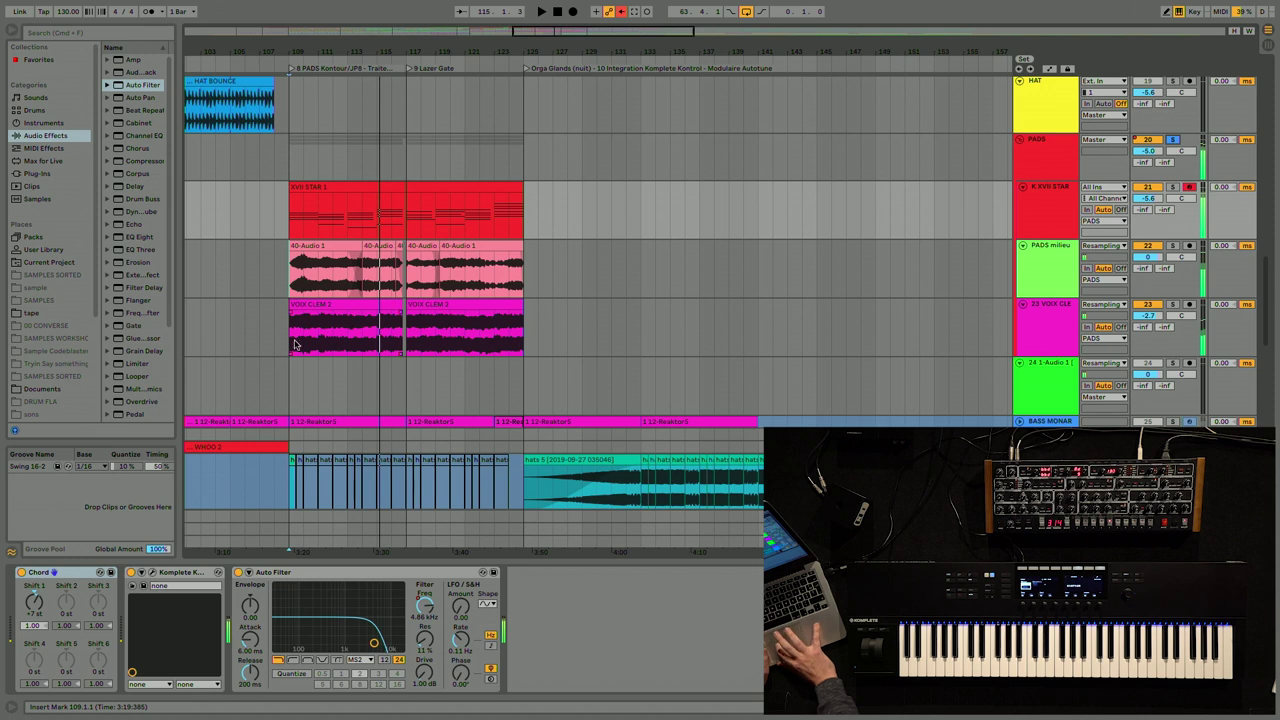
pyautogui.click(287, 344)
pyautogui.click(287, 284)
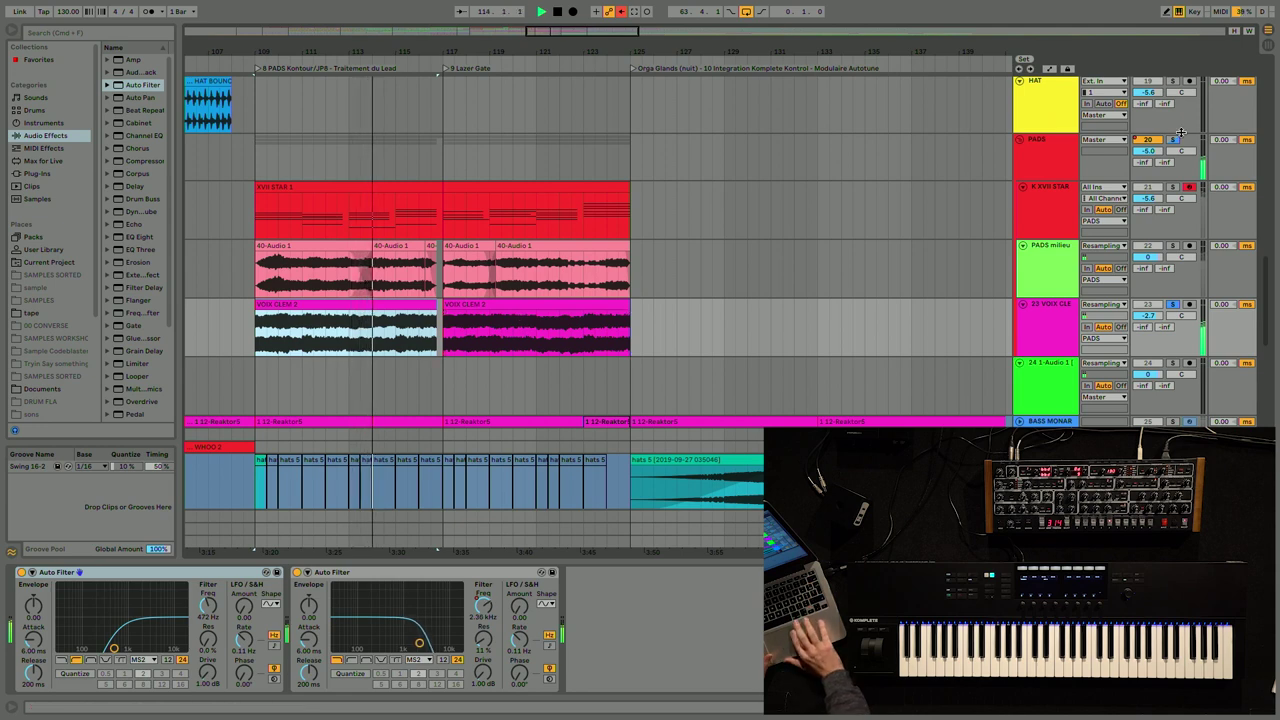
# - Deactivate the DIVA 1 clip on the K LEAD PRISM track
pyautogui.scroll(5, 557, 366)
pyautogui.hscroll(-1, 557, 366)
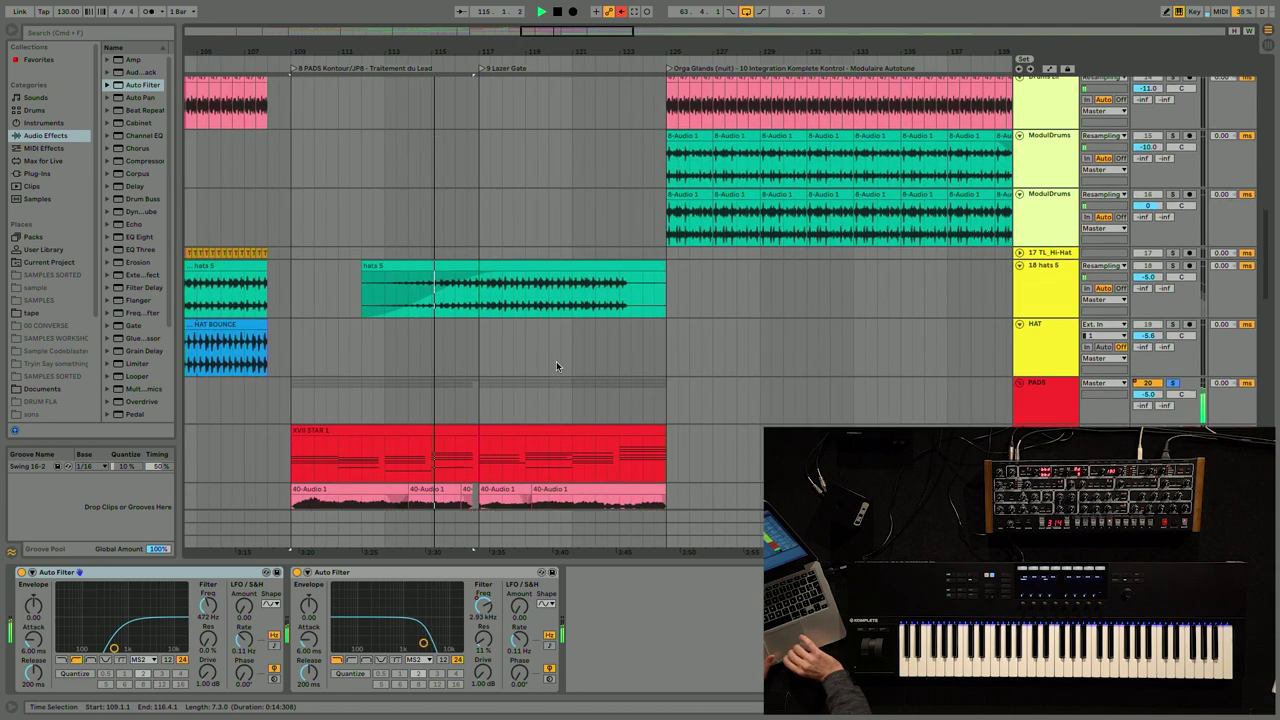
pyautogui.scroll(15, 556, 361)
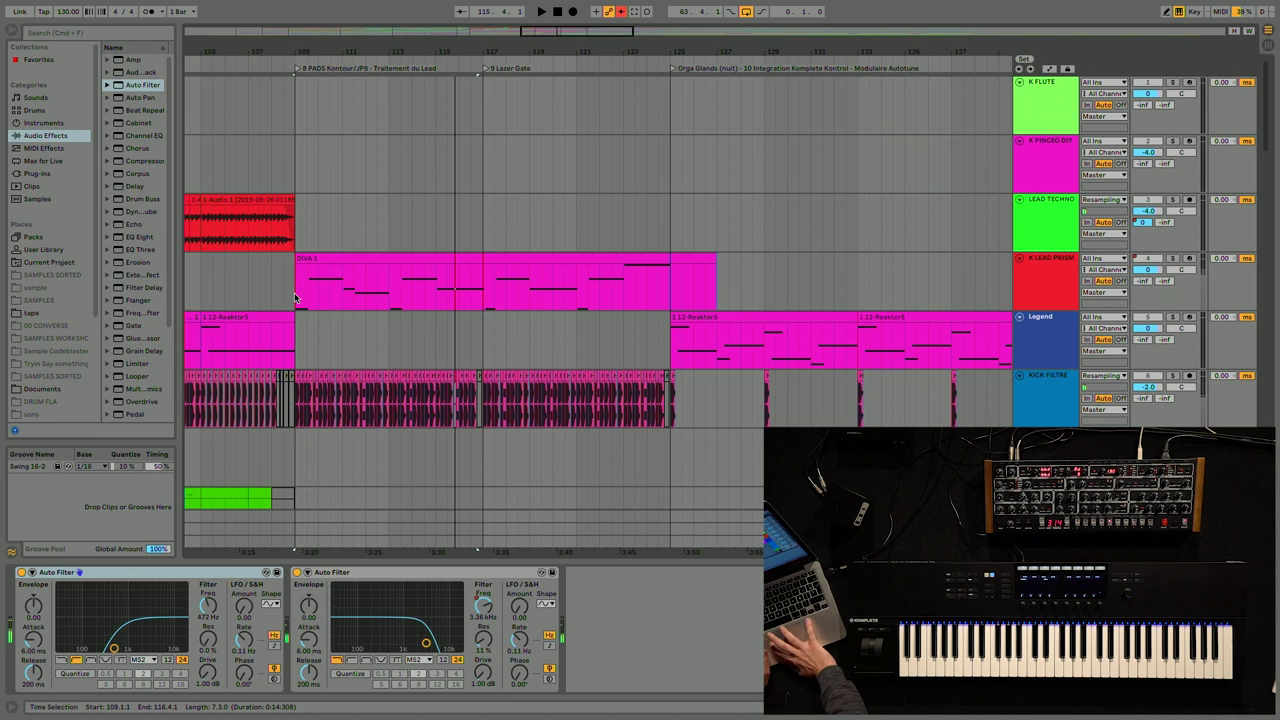
pyautogui.click(357, 261)
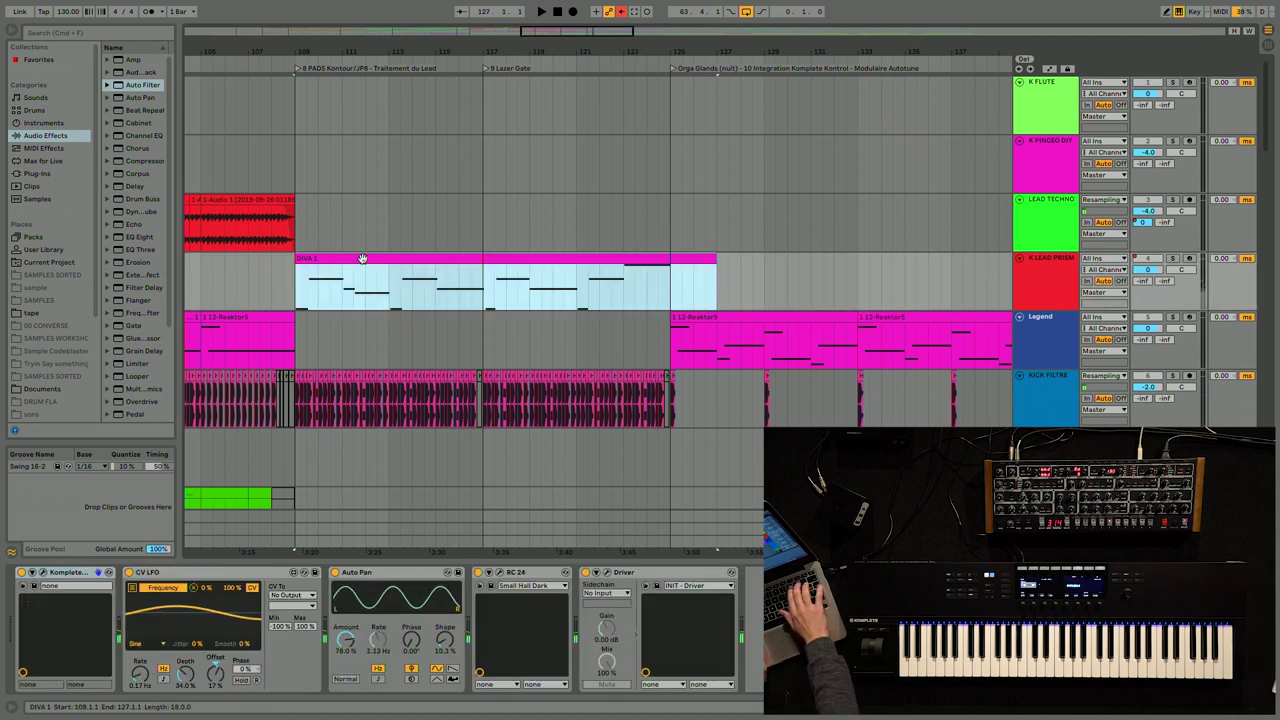
pyautogui.press('0')
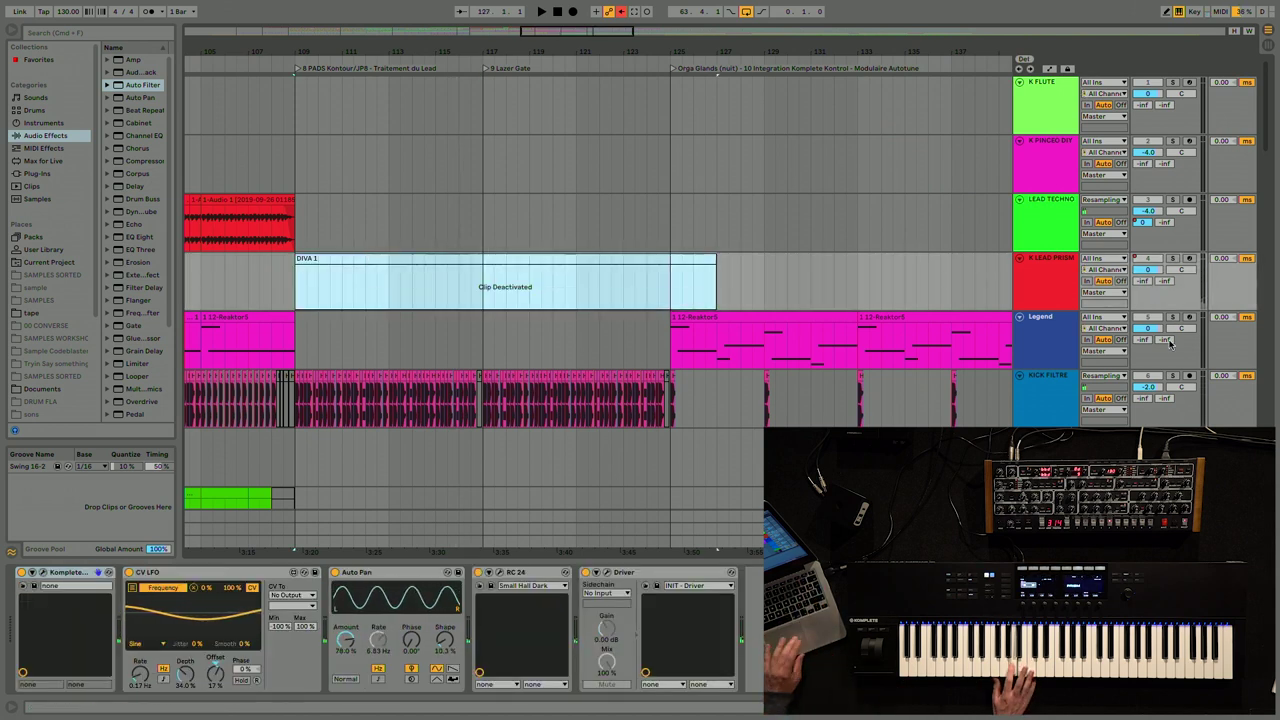
# - Arm the K LEAD PRISM track and inspect its Komplete Kontrol instrument and CV LFO device
pyautogui.click(1058, 272)
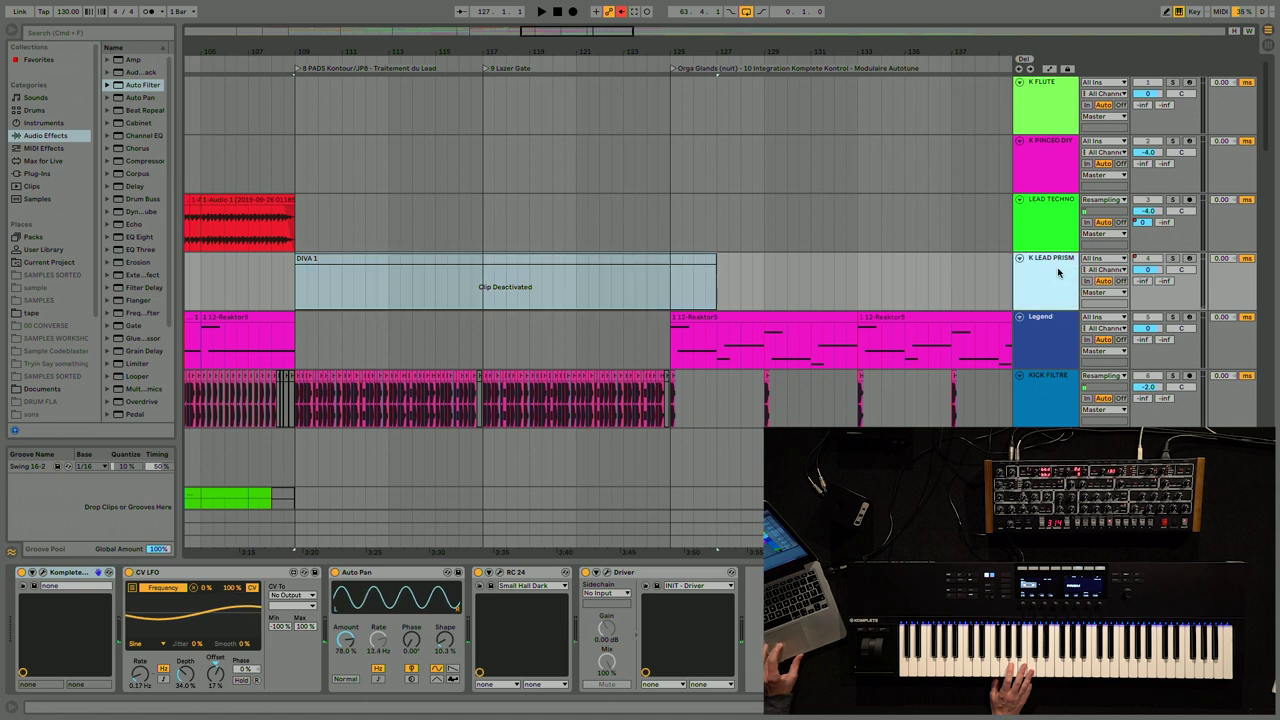
pyautogui.click(1176, 259)
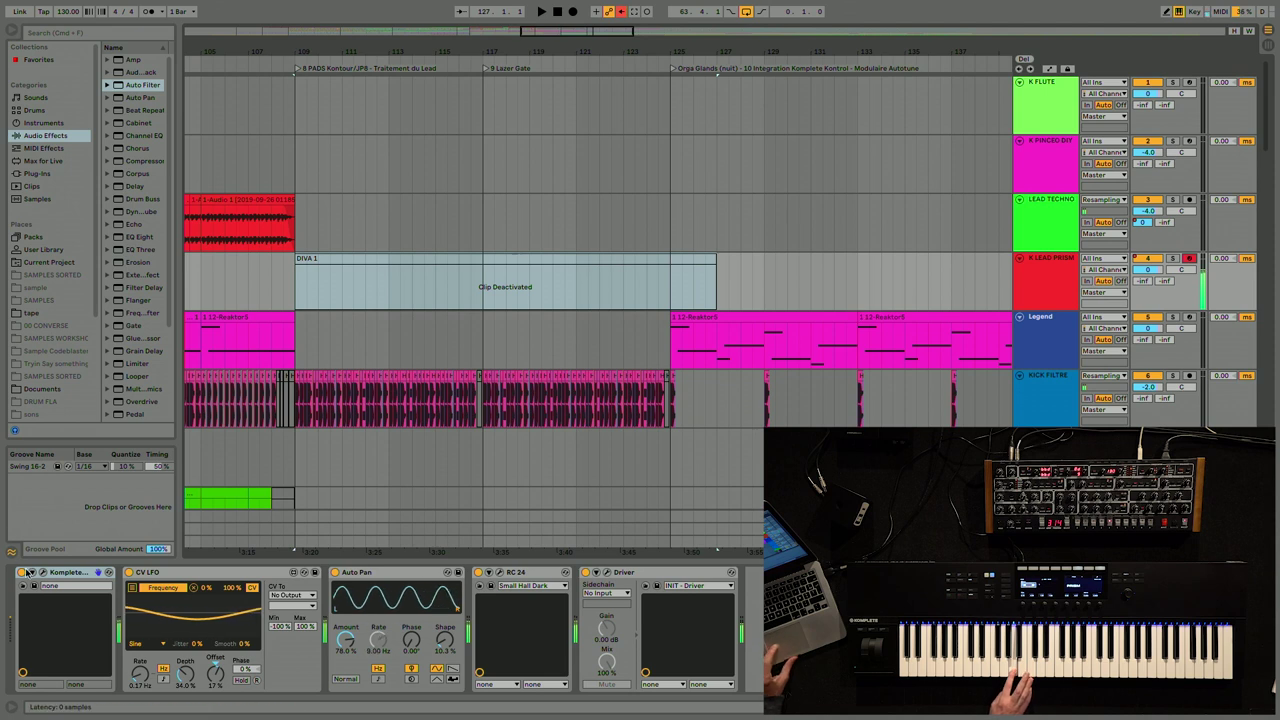
pyautogui.click(42, 574)
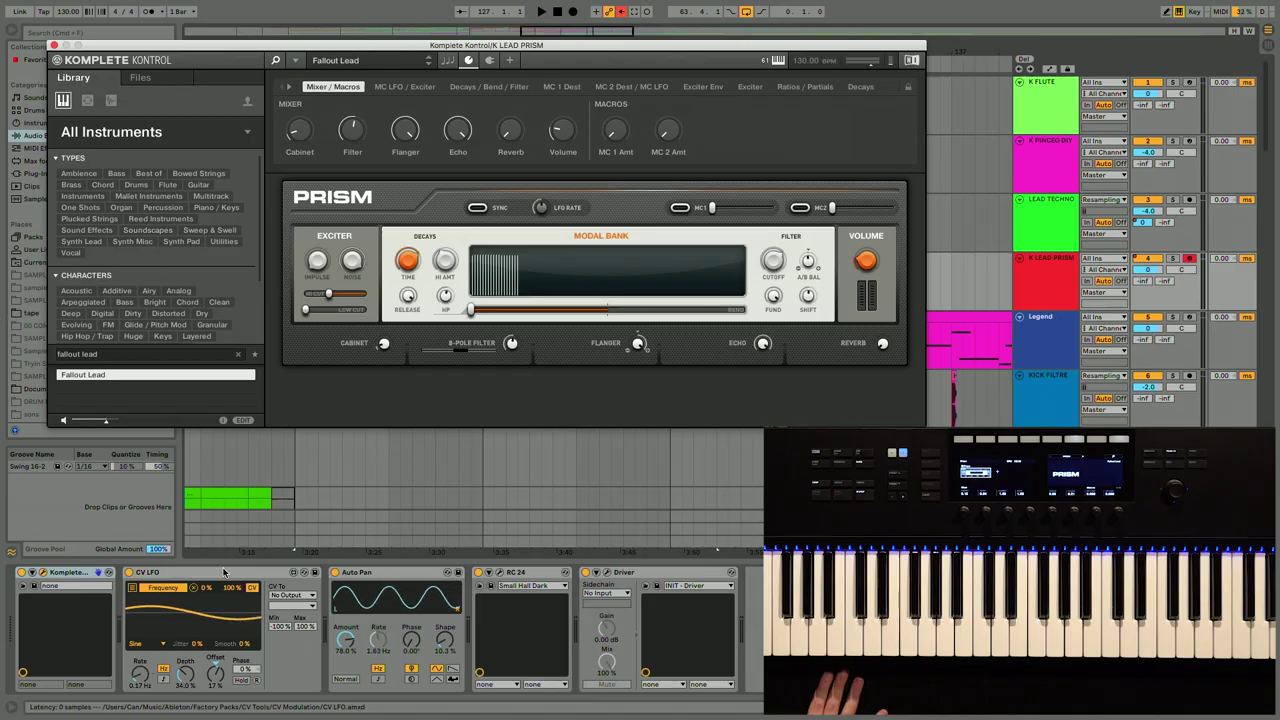
pyautogui.click(150, 574)
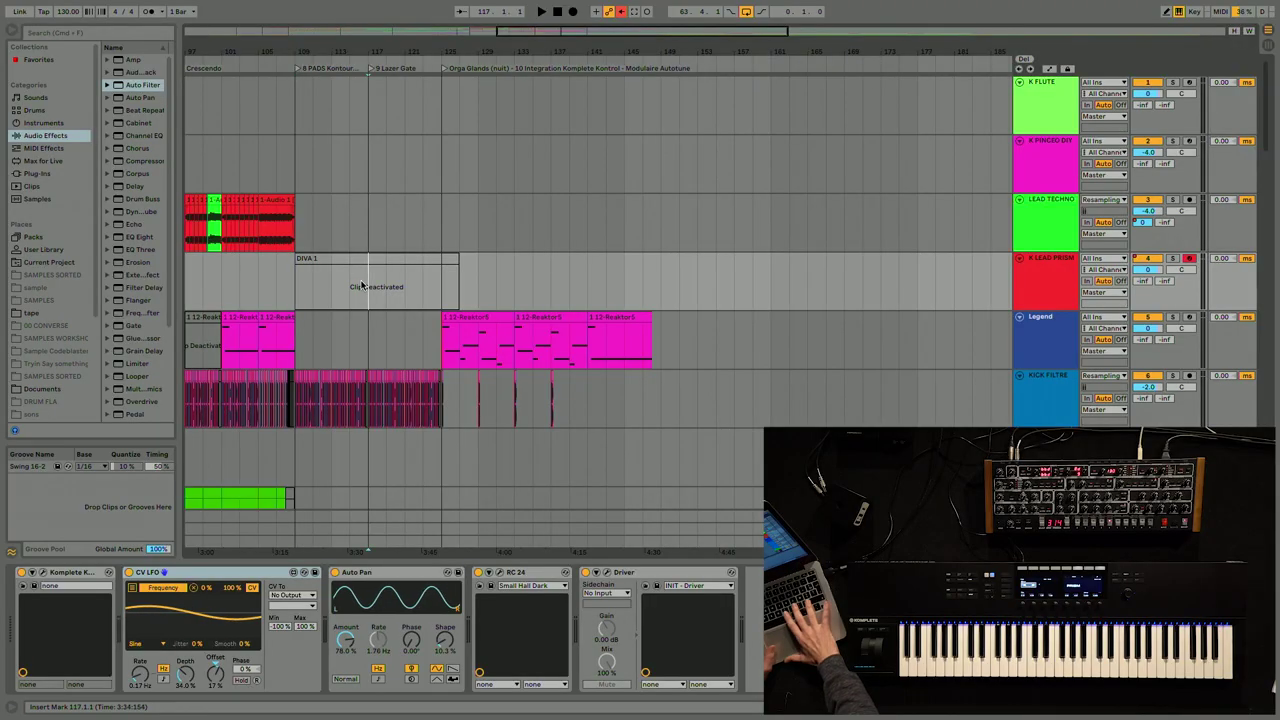
# - Display the PADS group's Compressor and Gate devices and play the soloed group from bar 117
pyautogui.scroll(5, 361, 286)
pyautogui.scroll(-15, 474, 323)
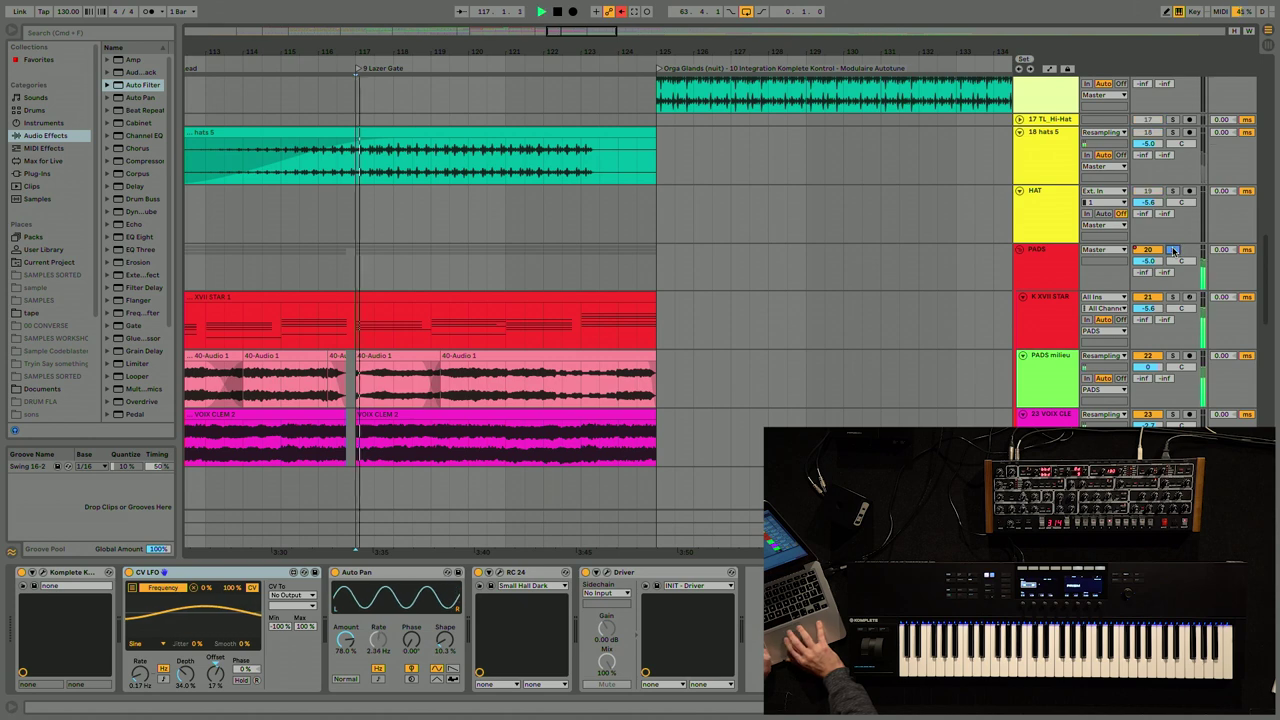
pyautogui.scroll(-10, 705, 252)
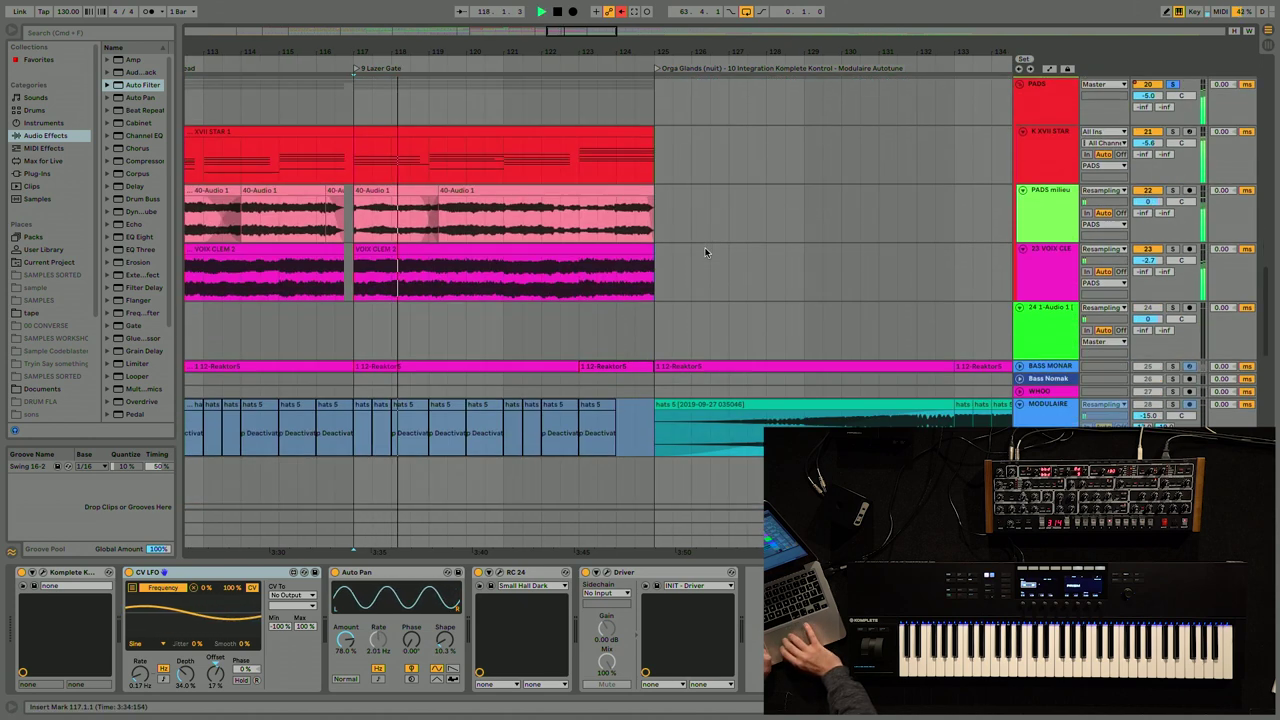
pyautogui.scroll(-1, 705, 252)
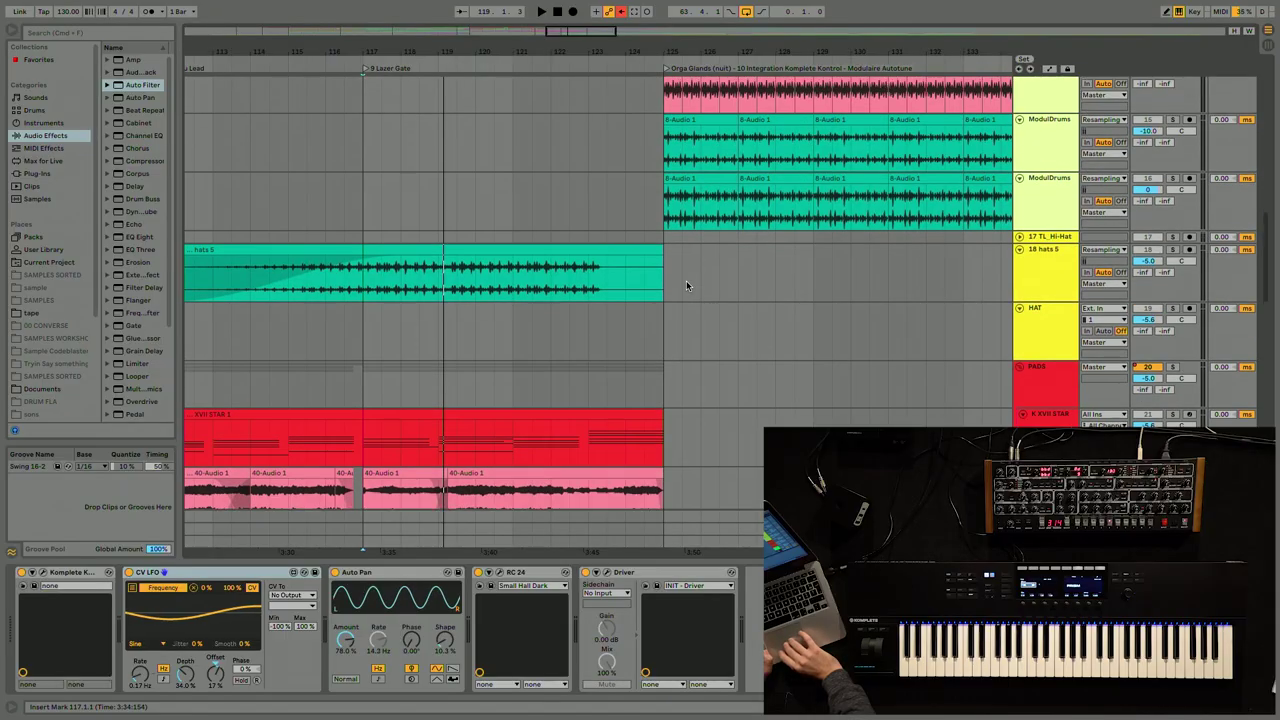
pyautogui.scroll(-3, 686, 285)
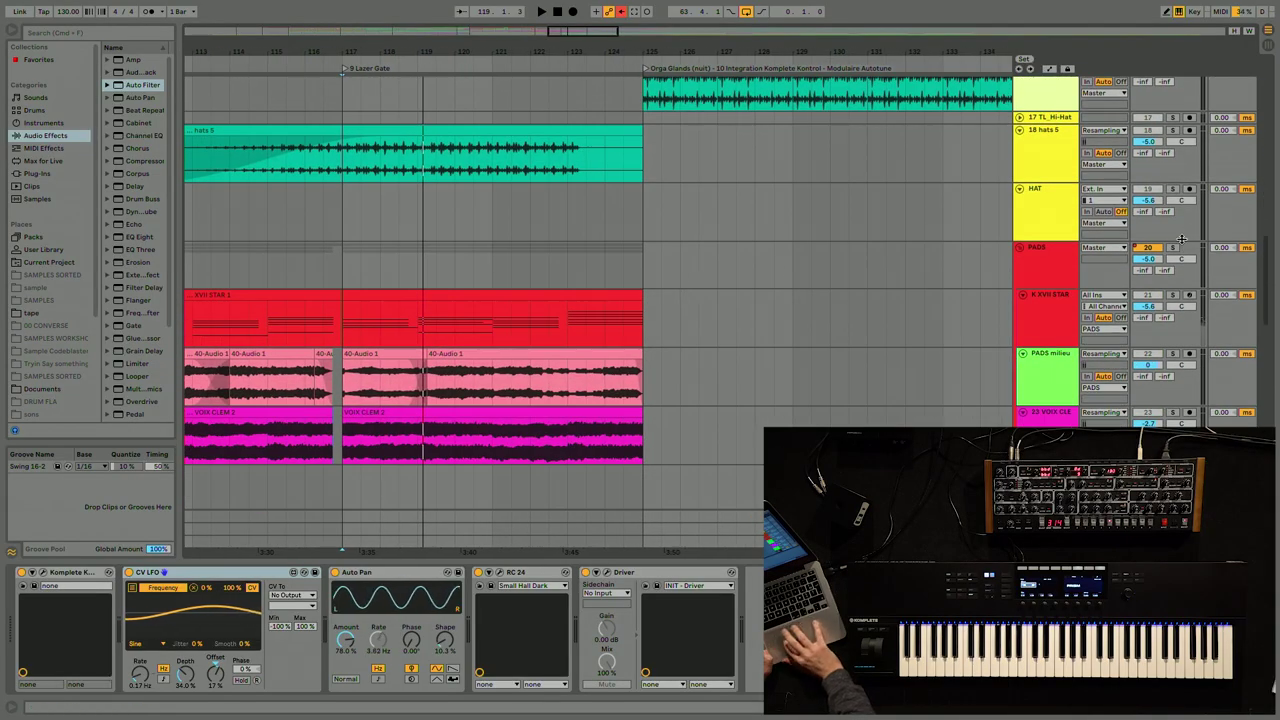
pyautogui.click(1047, 256)
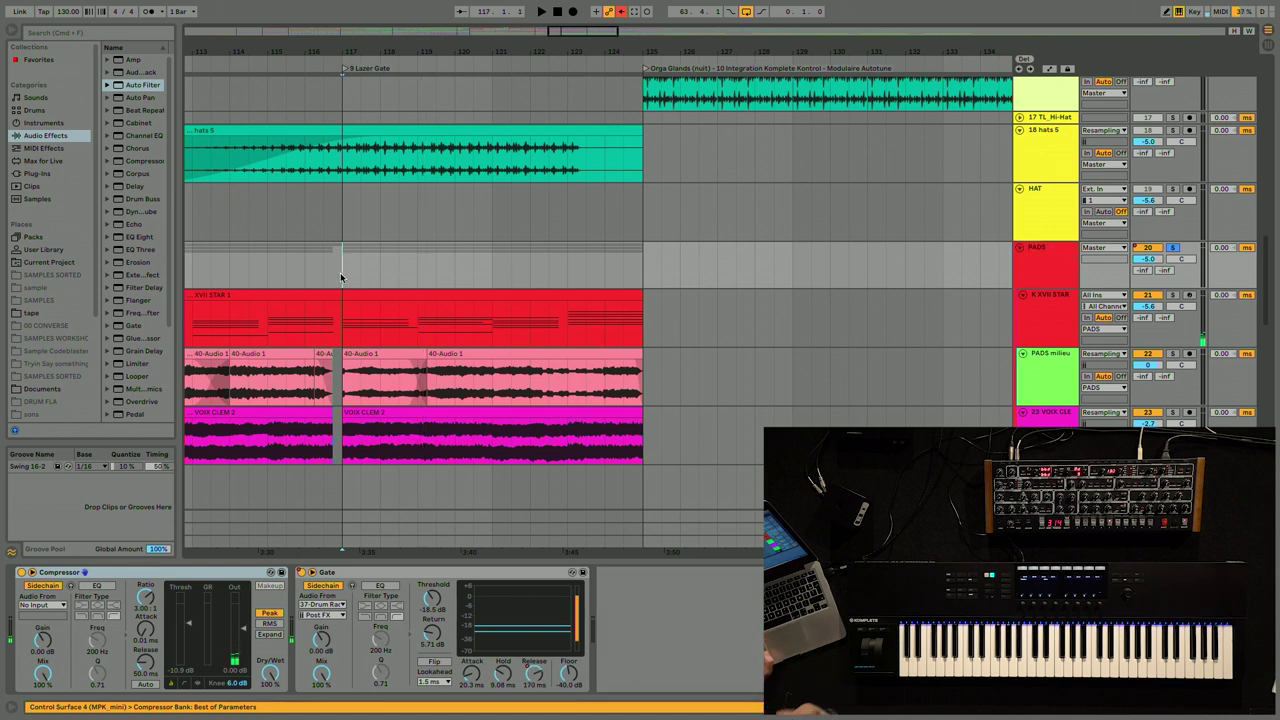
pyautogui.press('space')
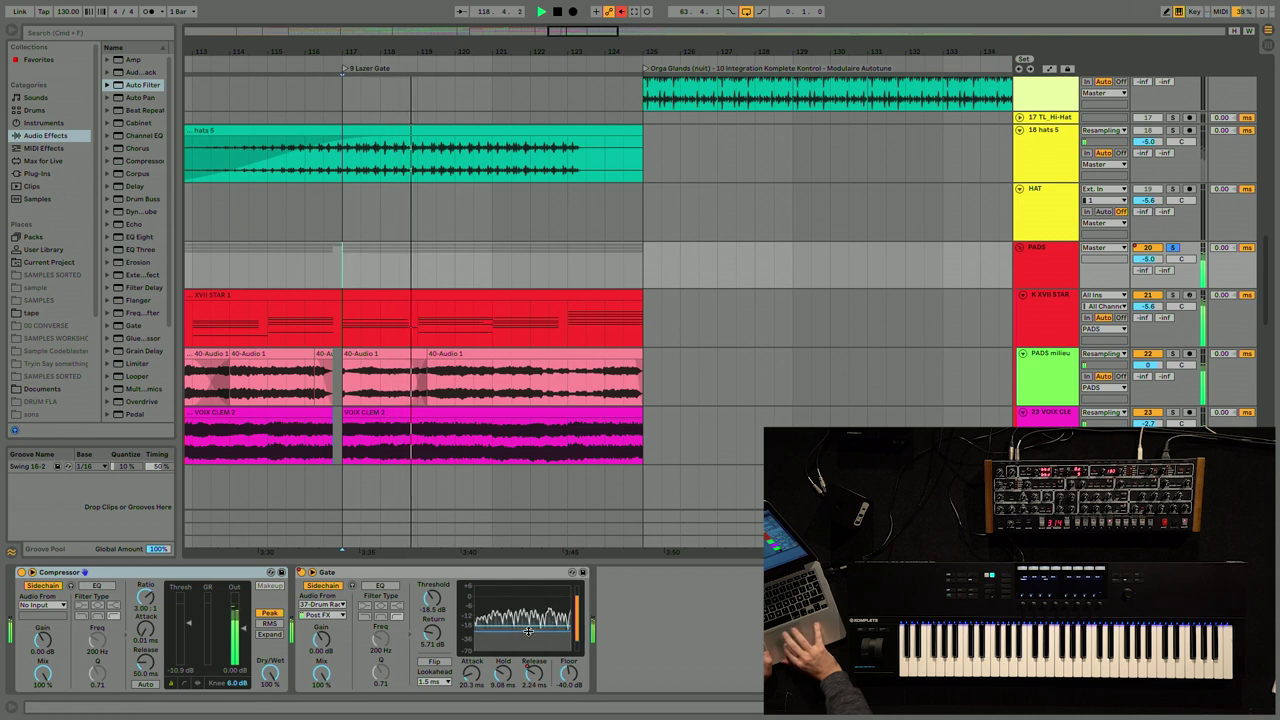
# - Locate the ZOOM0014 clip on the FX nutcracker track and place the insert mark at bar 127
pyautogui.click(649, 262)
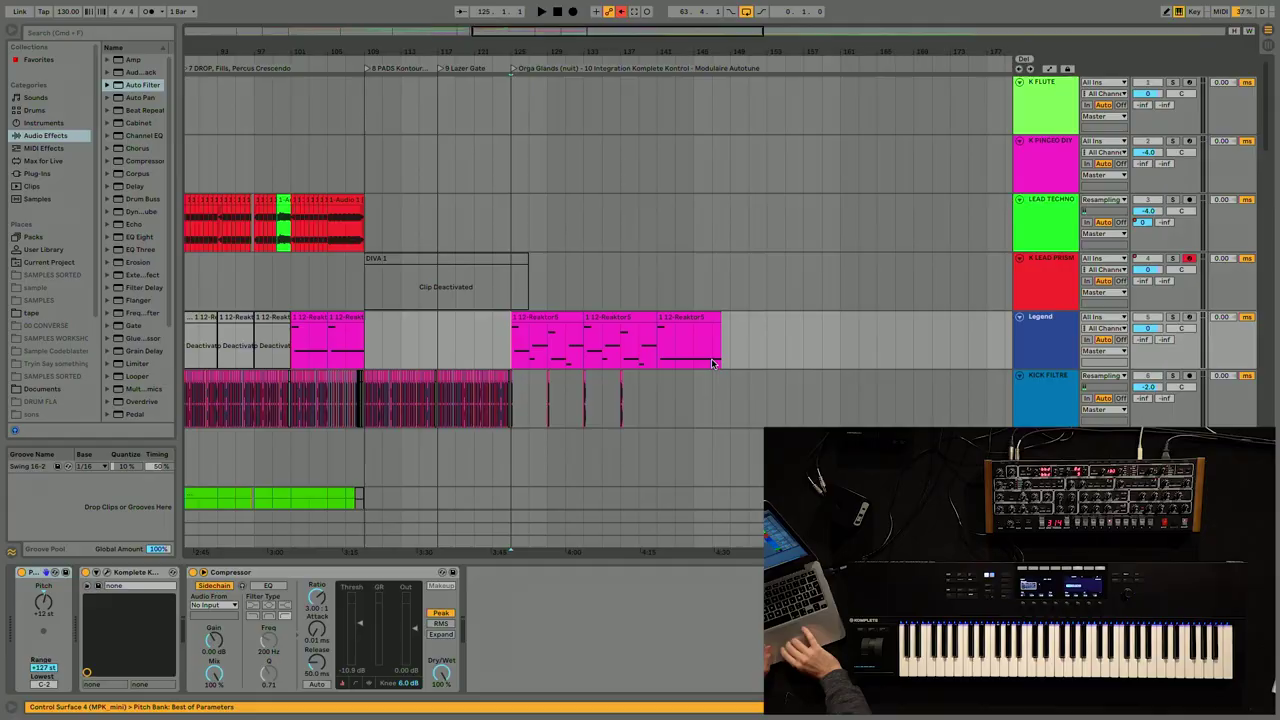
pyautogui.scroll(-15, 712, 362)
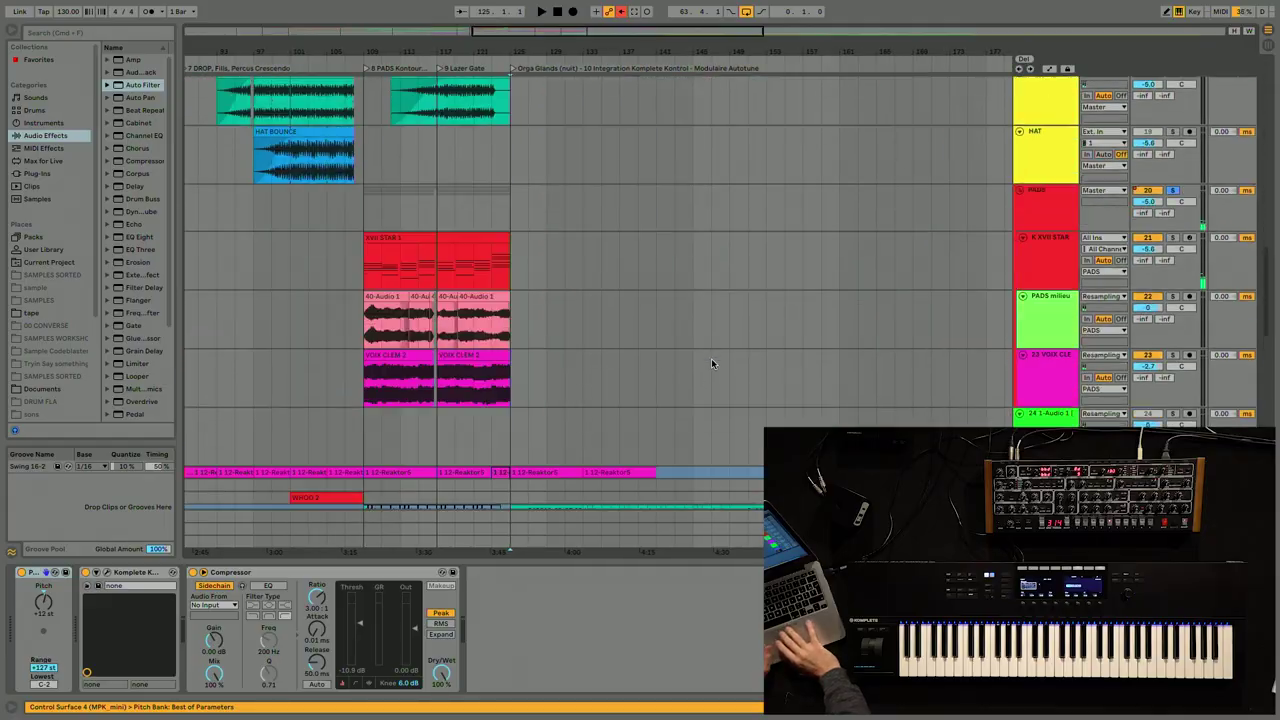
pyautogui.scroll(5, 711, 363)
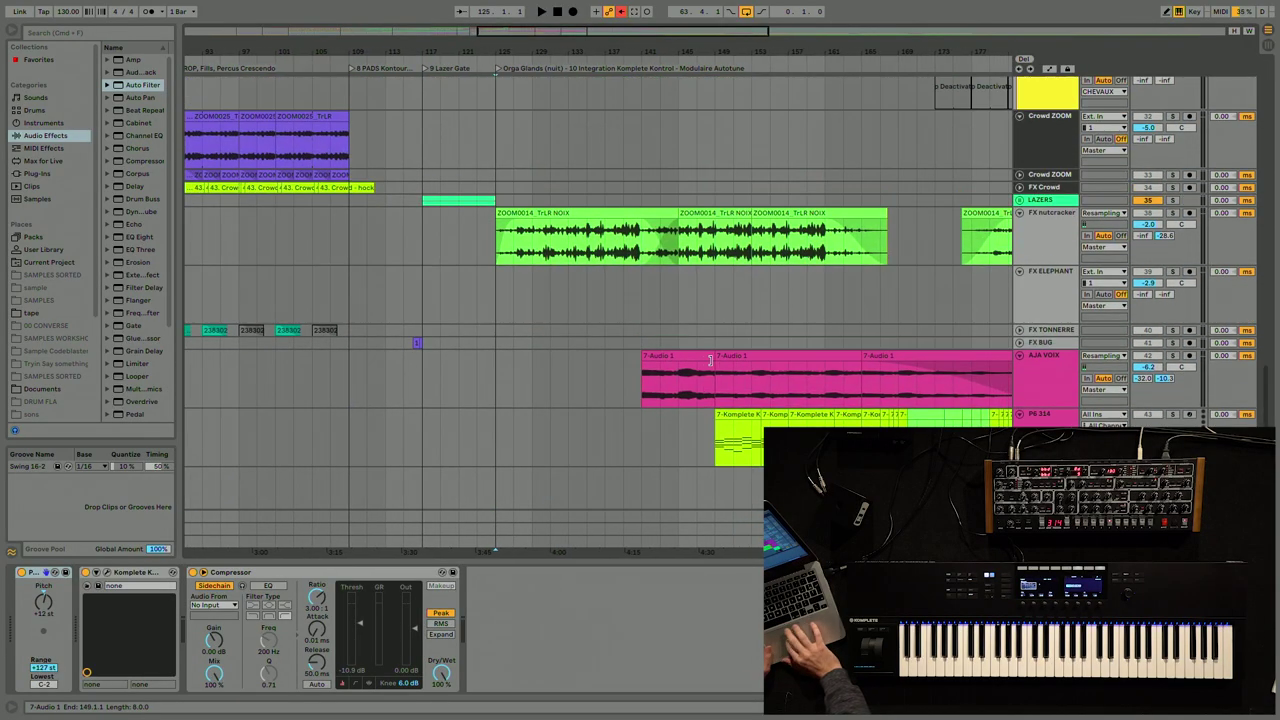
pyautogui.click(495, 250)
pyautogui.scroll(3, 495, 250)
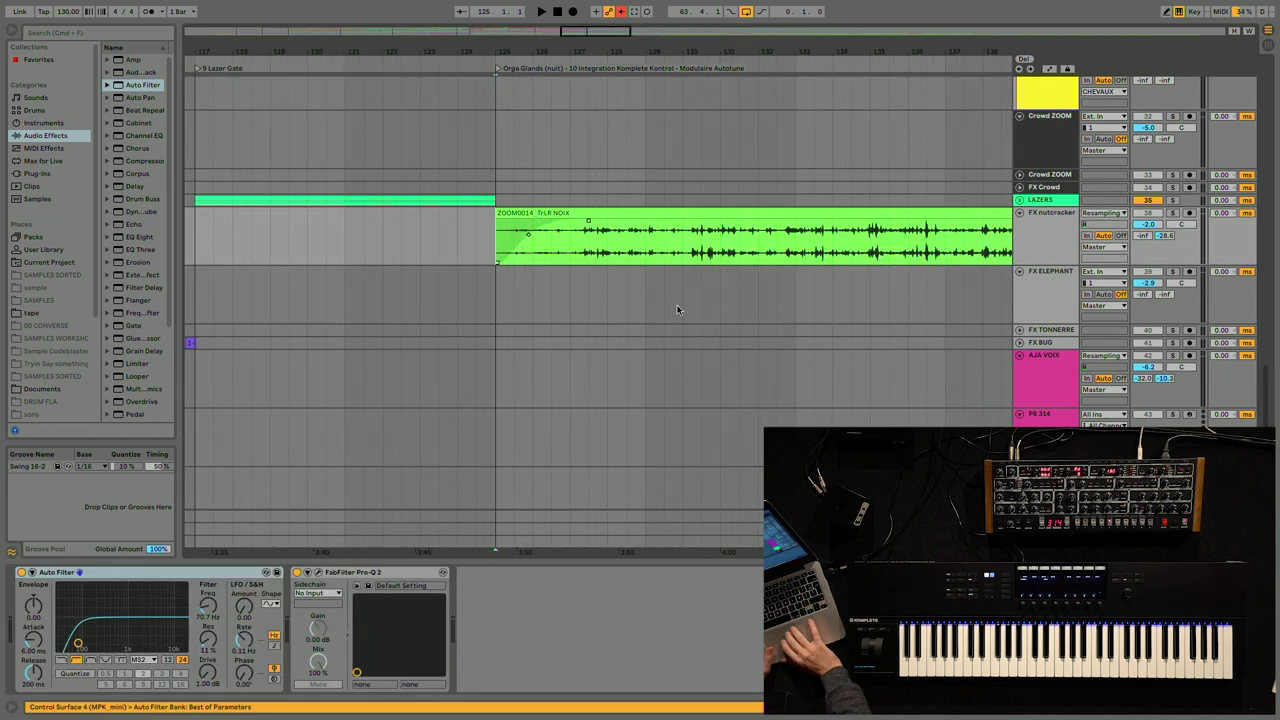
pyautogui.scroll(2, 676, 309)
pyautogui.click(481, 251)
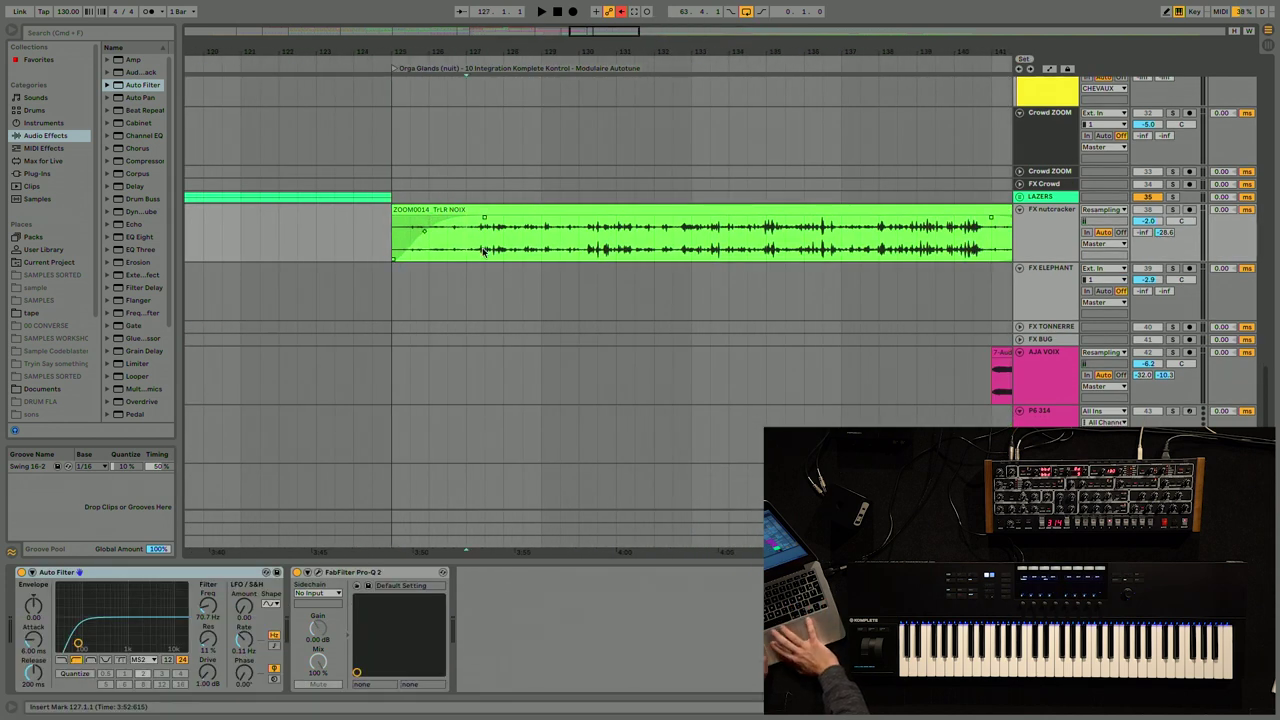
# - Place the insert mark at bar 125 on the Legend track and open its Komplete Kontrol instrument
pyautogui.scroll(15, 481, 249)
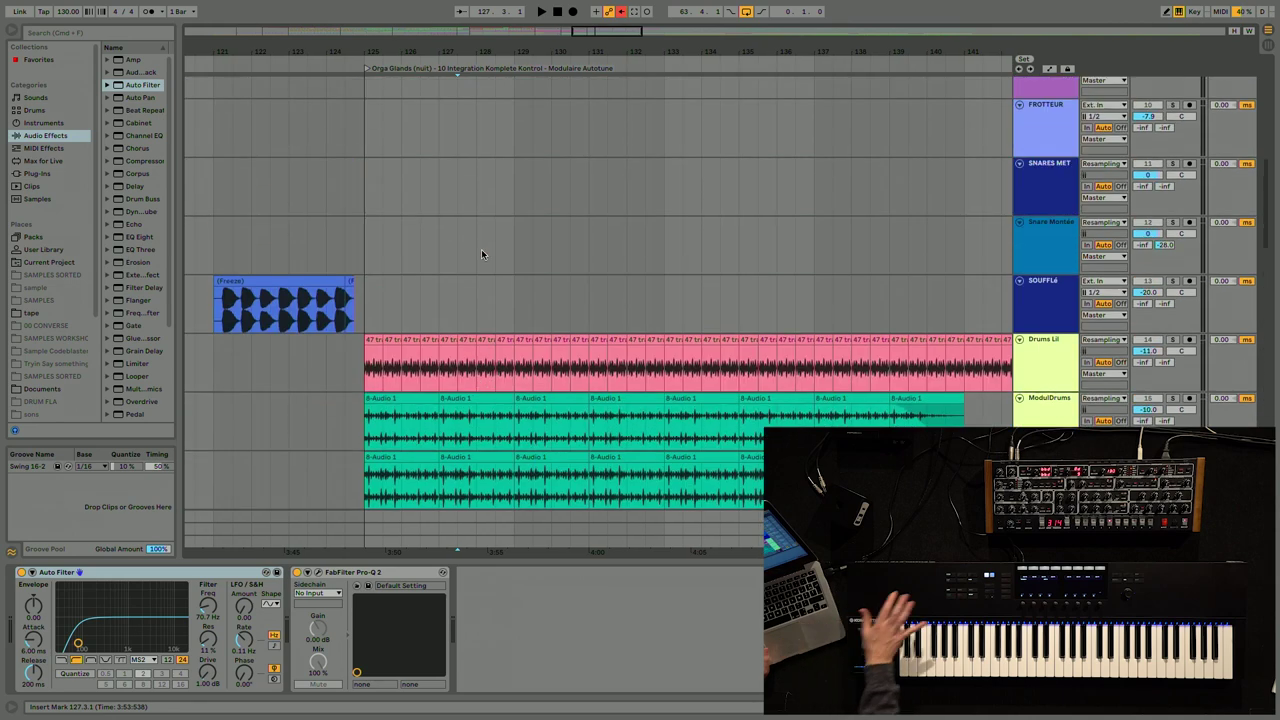
pyautogui.scroll(6, 481, 249)
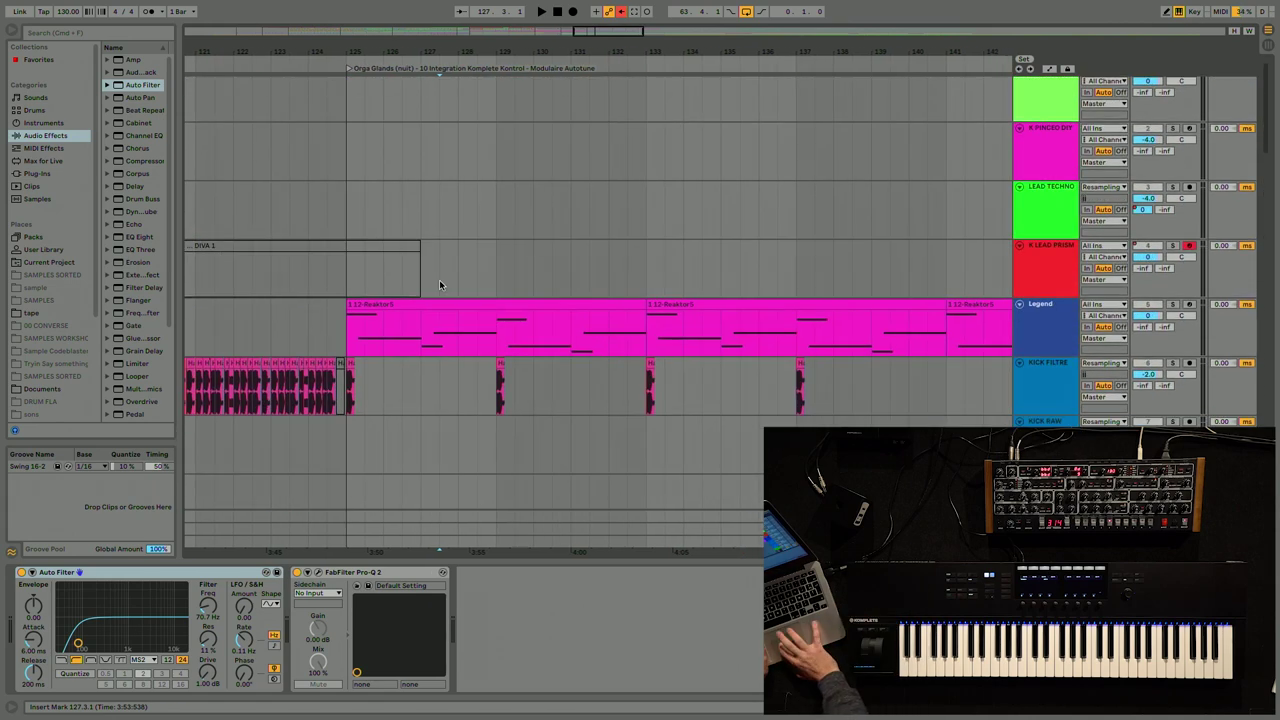
pyautogui.click(343, 342)
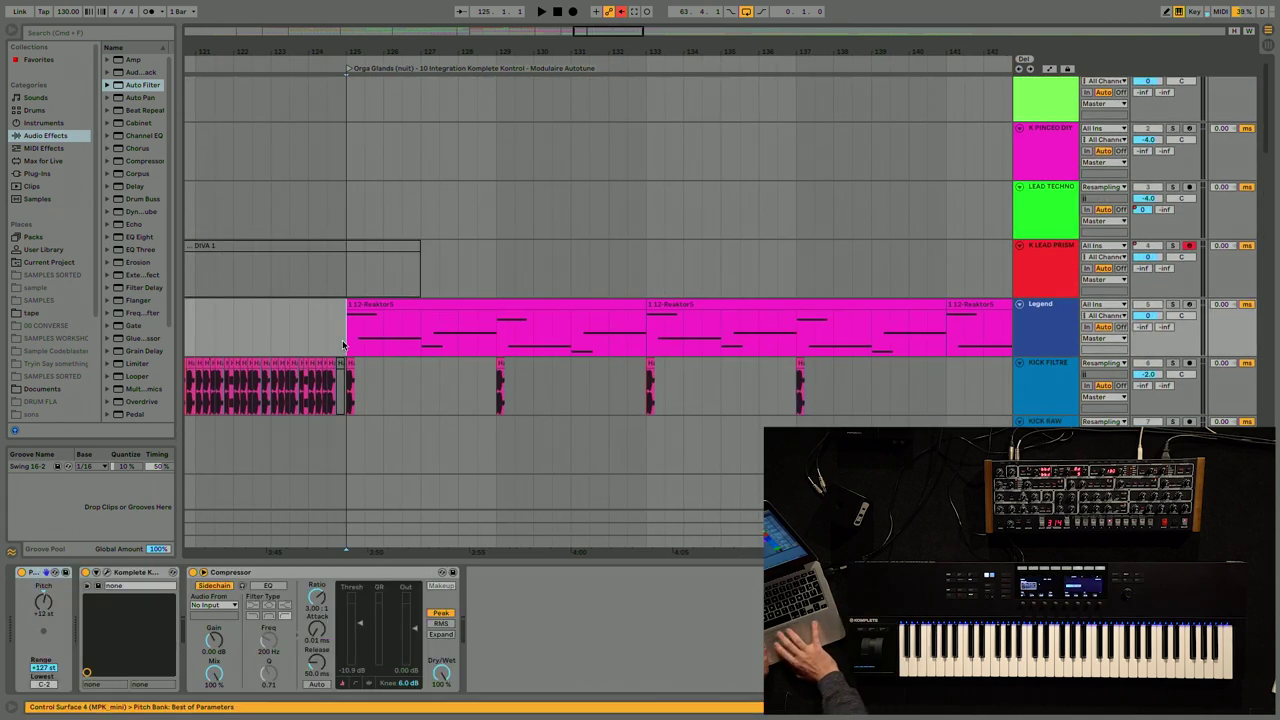
pyautogui.click(107, 575)
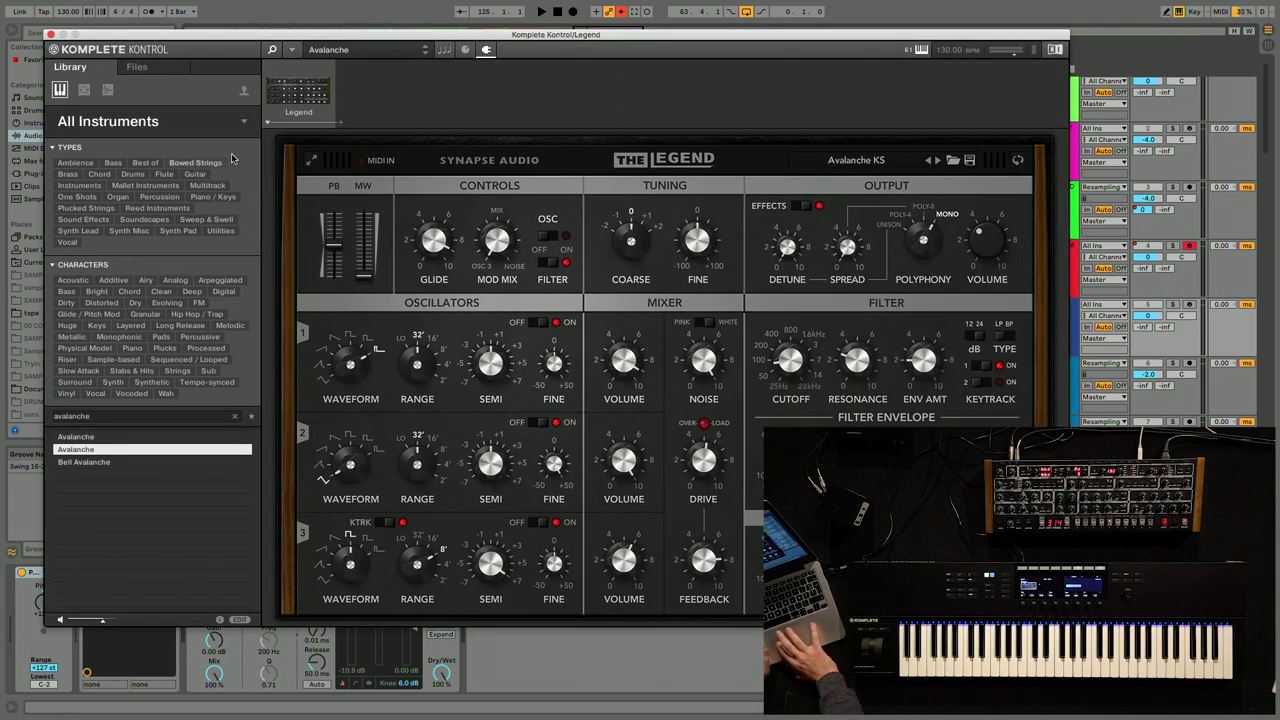
# - Browse Komplete Kontrol's instrument library by vendor to examine the available Native Instruments and third-party instruments
pyautogui.click(244, 122)
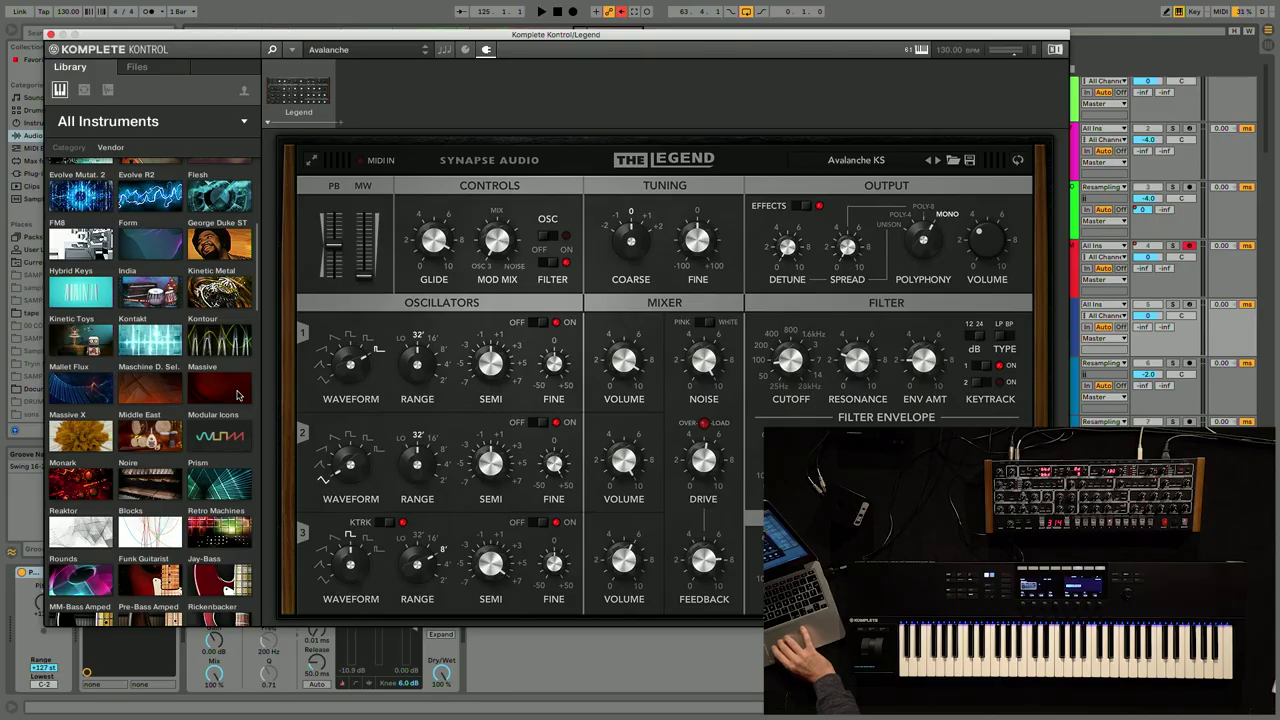
pyautogui.scroll(-10, 240, 396)
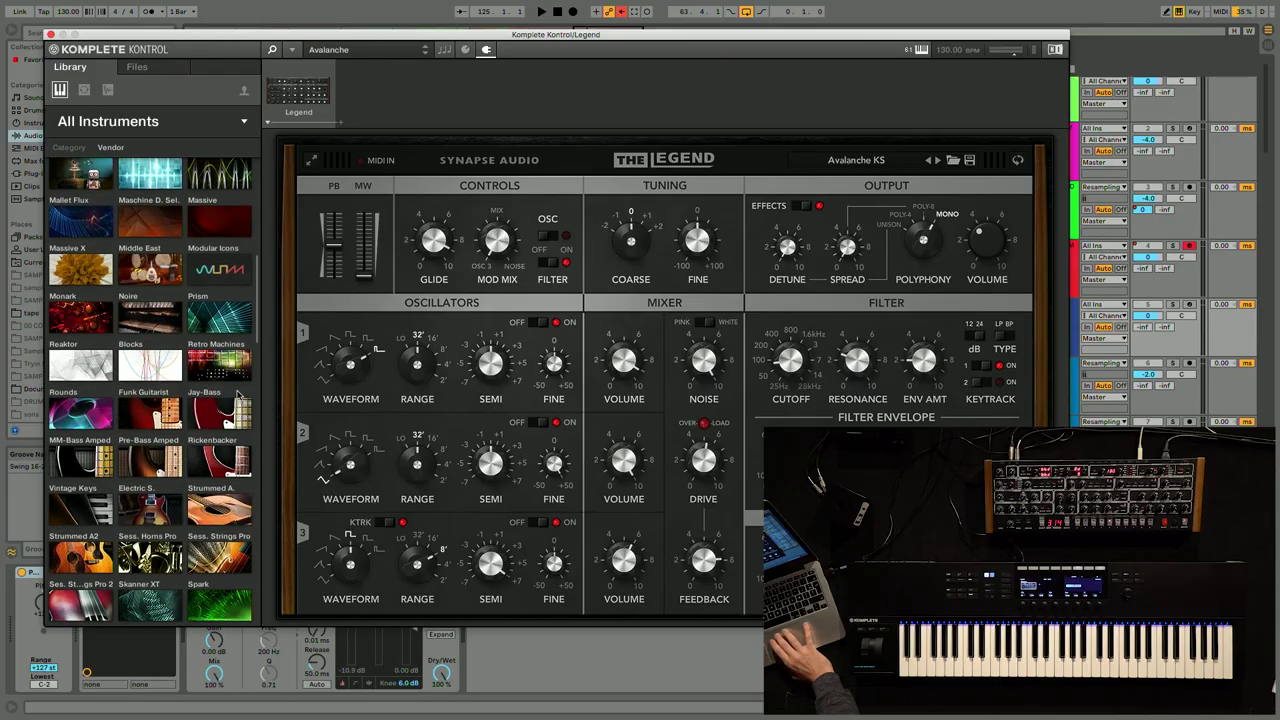
pyautogui.scroll(-10, 240, 396)
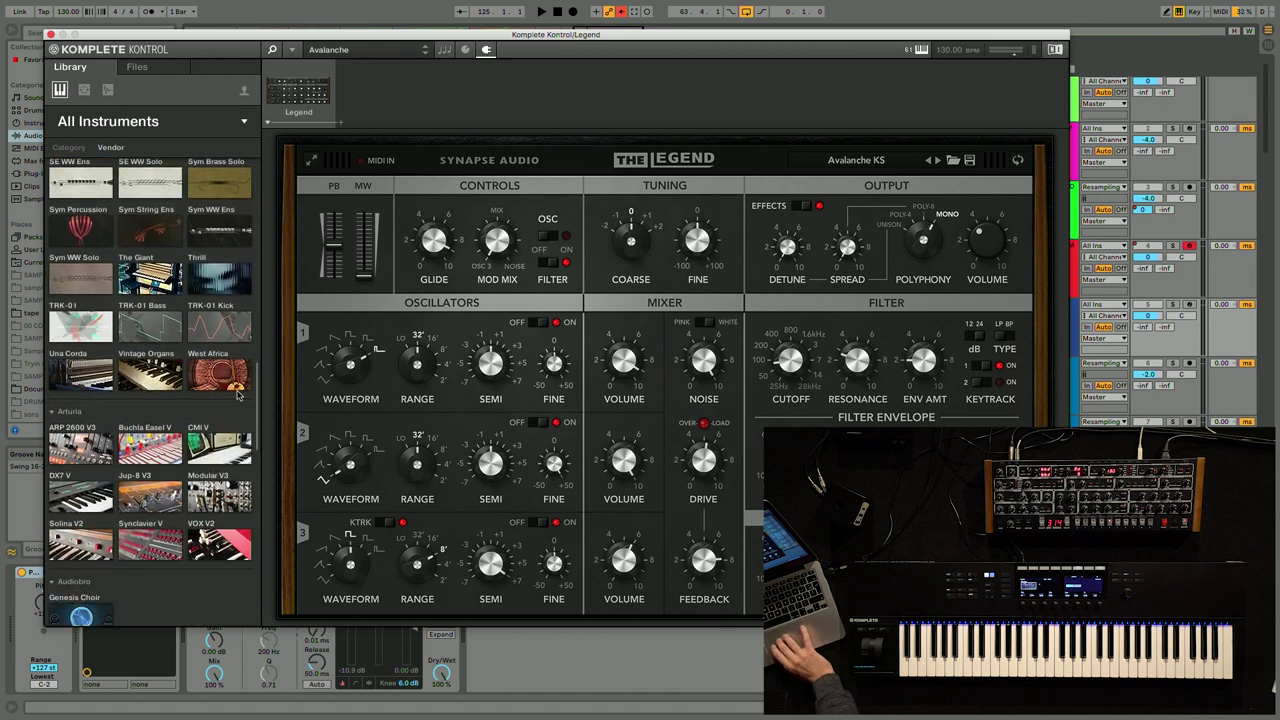
pyautogui.scroll(-2, 238, 395)
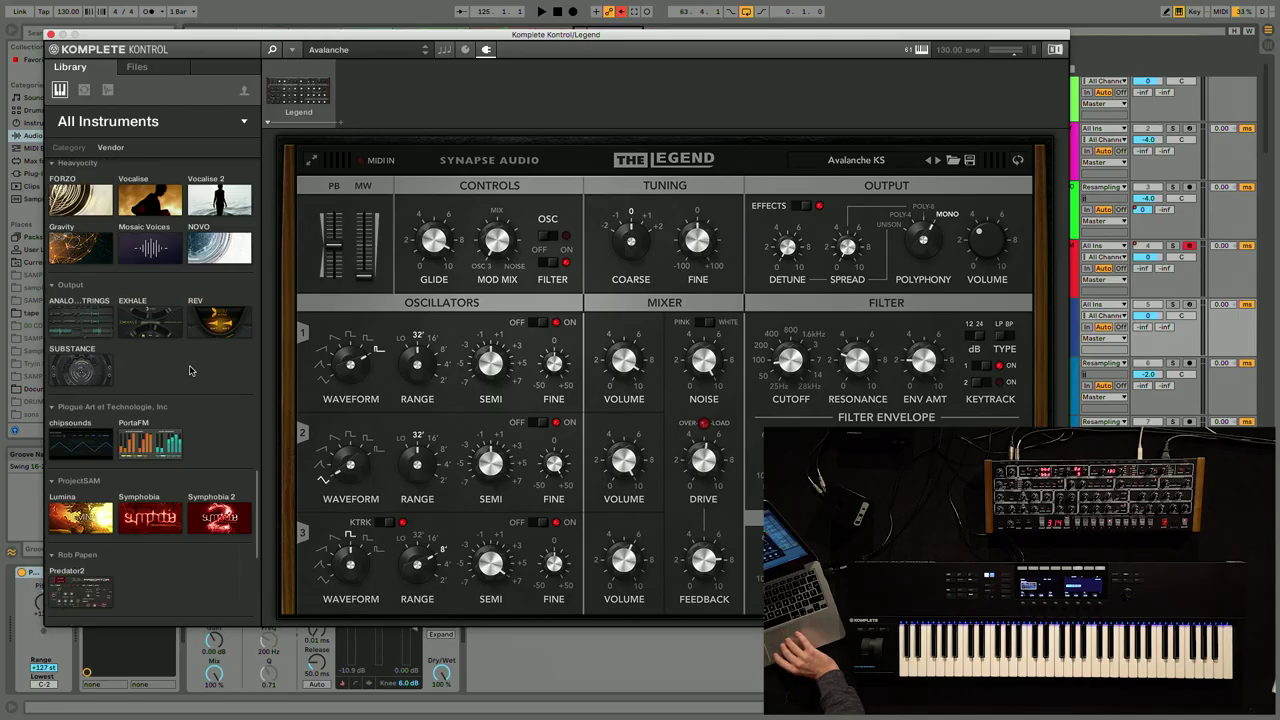
pyautogui.scroll(-10, 190, 371)
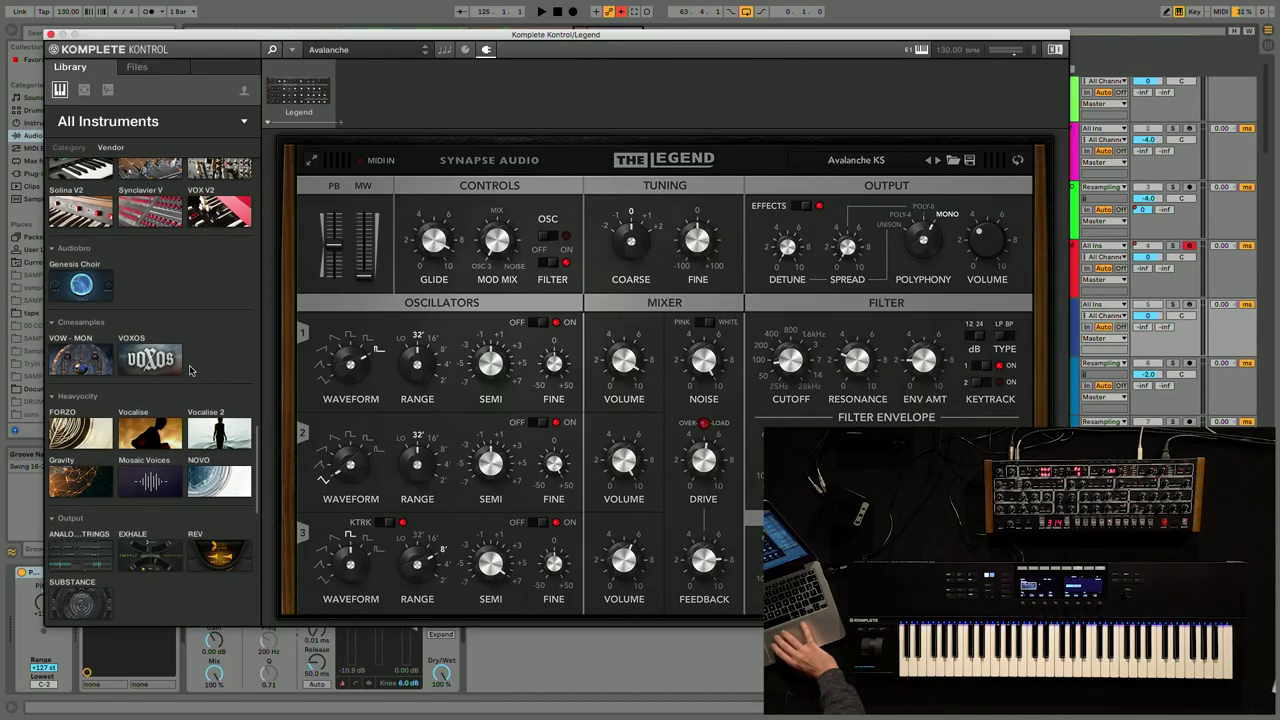
pyautogui.scroll(-5, 210, 305)
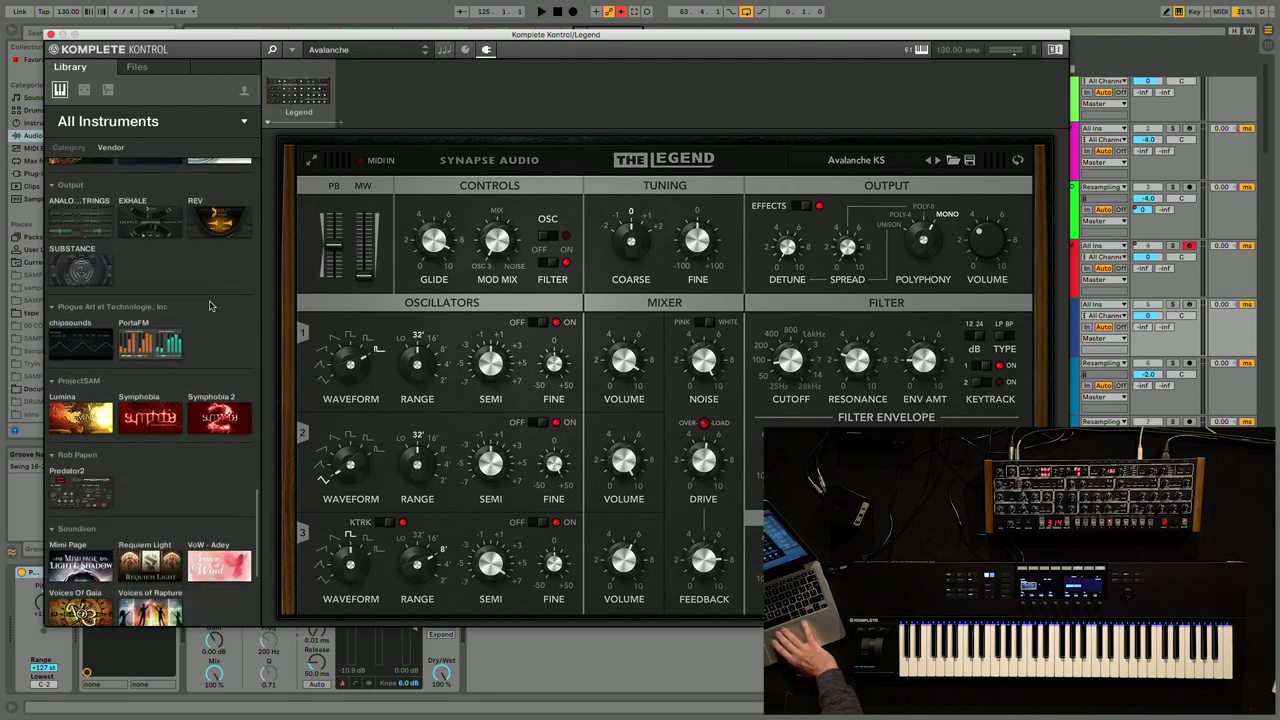
pyautogui.scroll(-1, 210, 305)
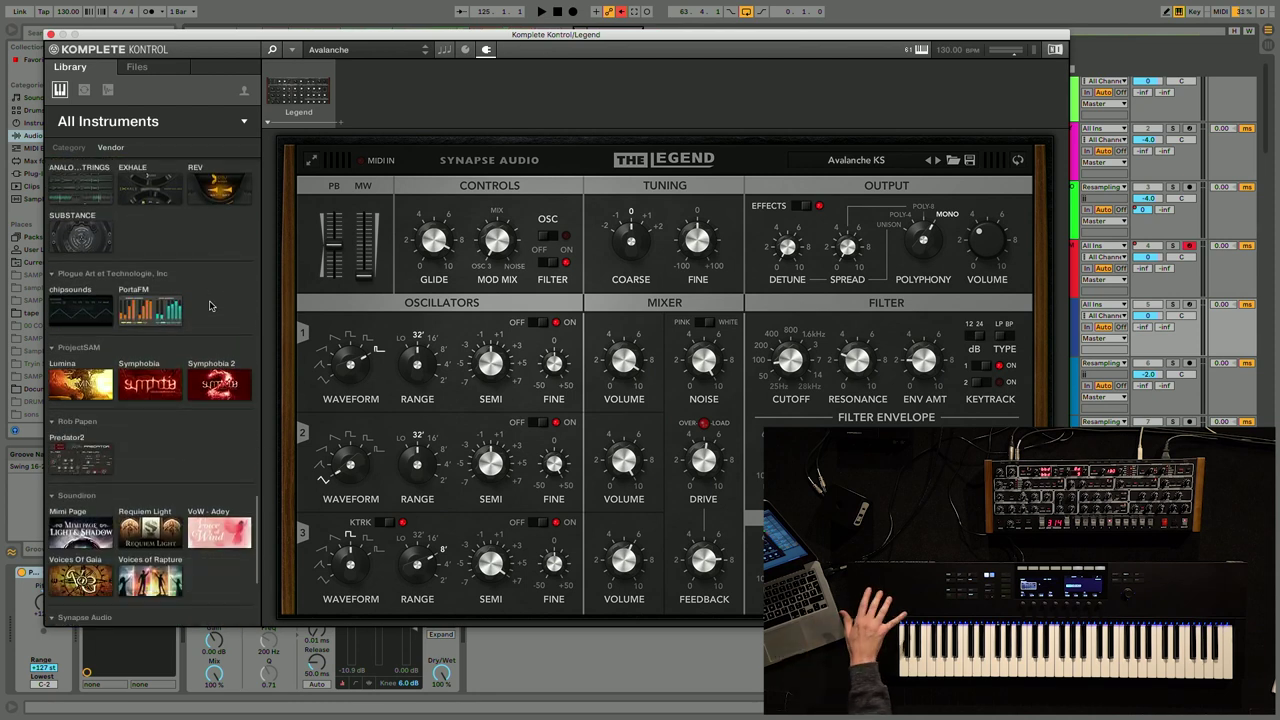
pyautogui.scroll(15, 210, 305)
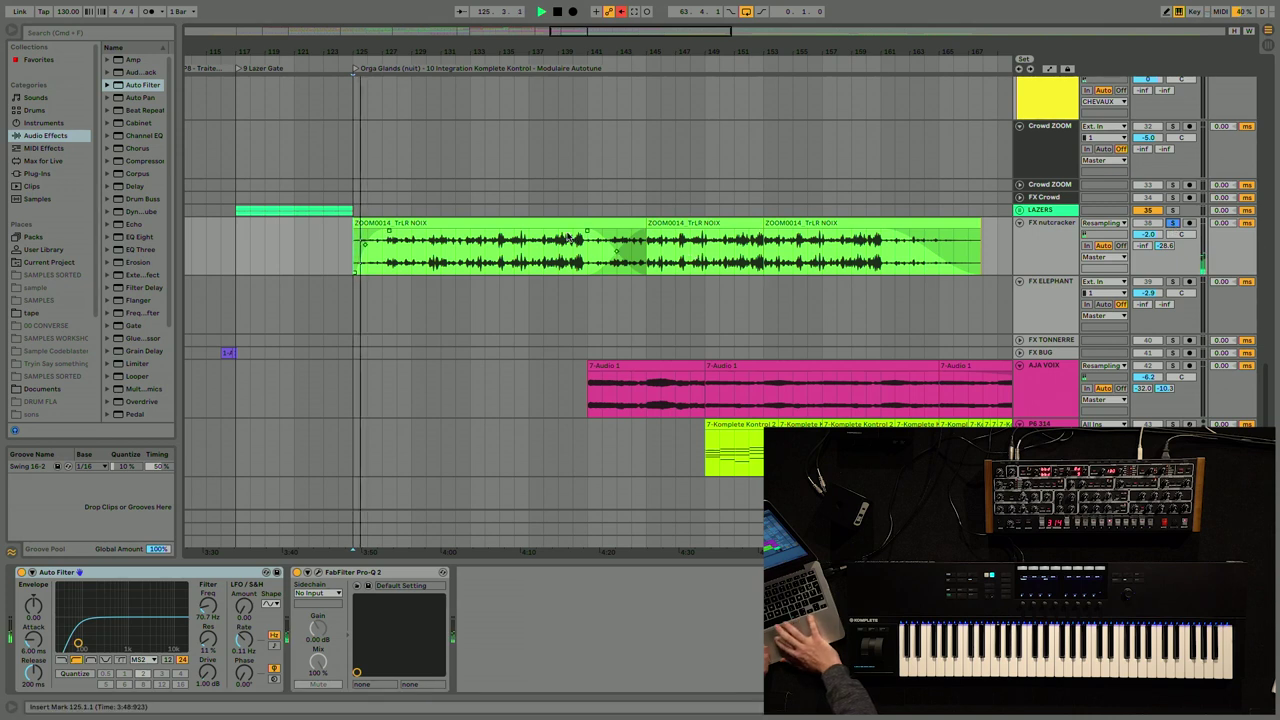
# - Select the first ZOOM0014 clip on the FX nutcracker track, spanning bars 125 to 145
pyautogui.click(532, 226)
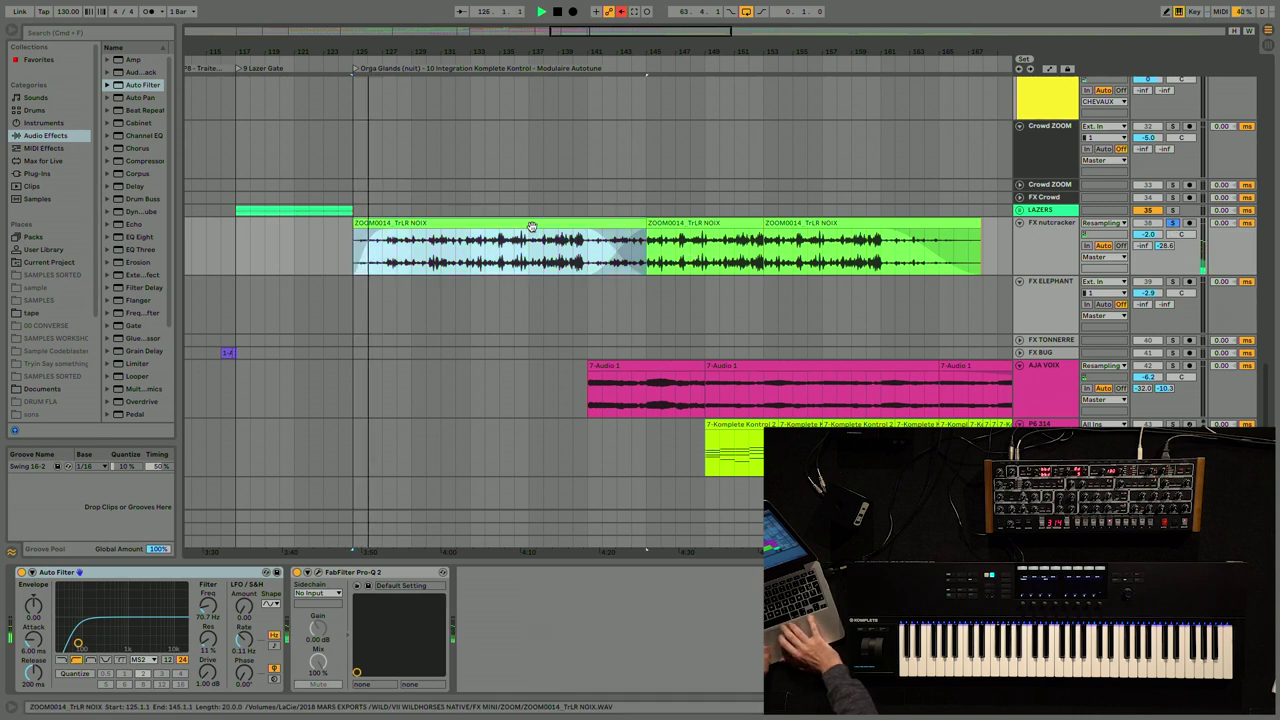